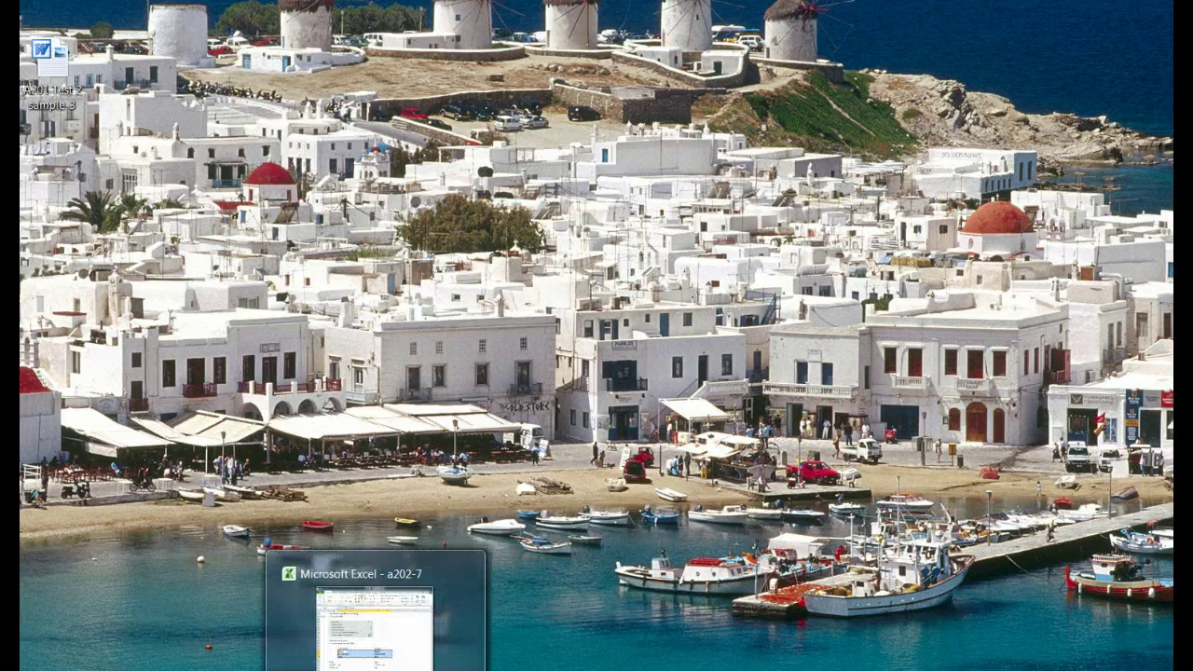
- Restore the a202-7 workbook, shift its window right to show row numbers, and scroll down to the income statements
{"action": "left_click", "coordinate": [376, 657]}
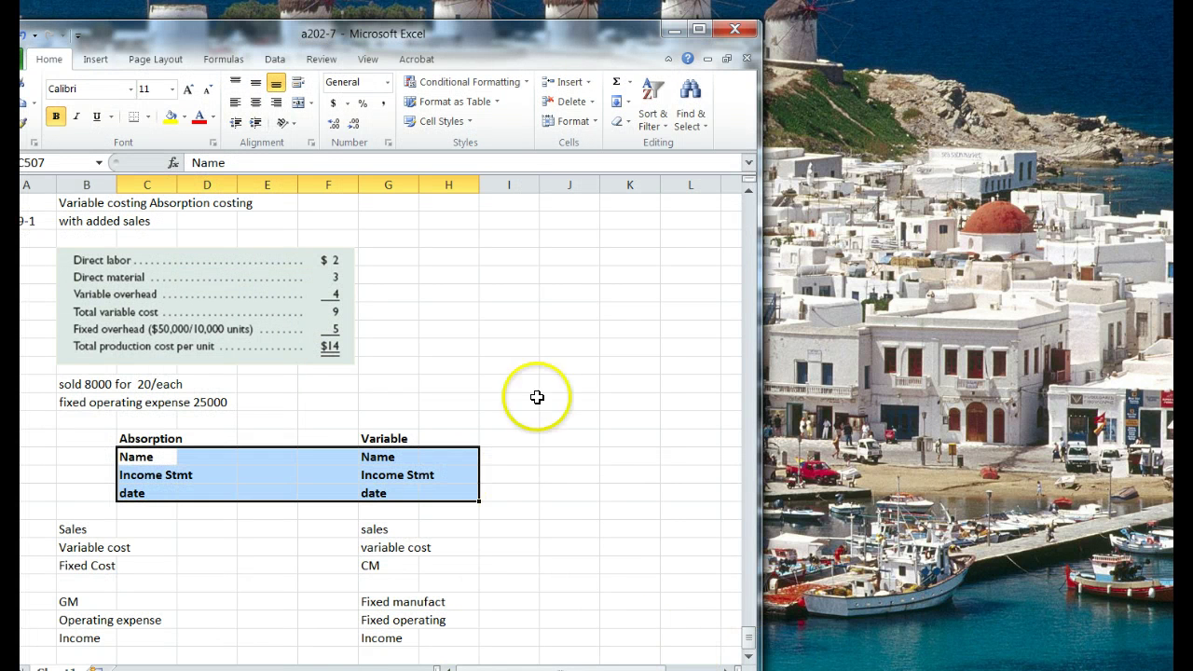
{"action": "left_click_drag", "start_coordinate": [441, 36], "coordinate": [480, 36]}
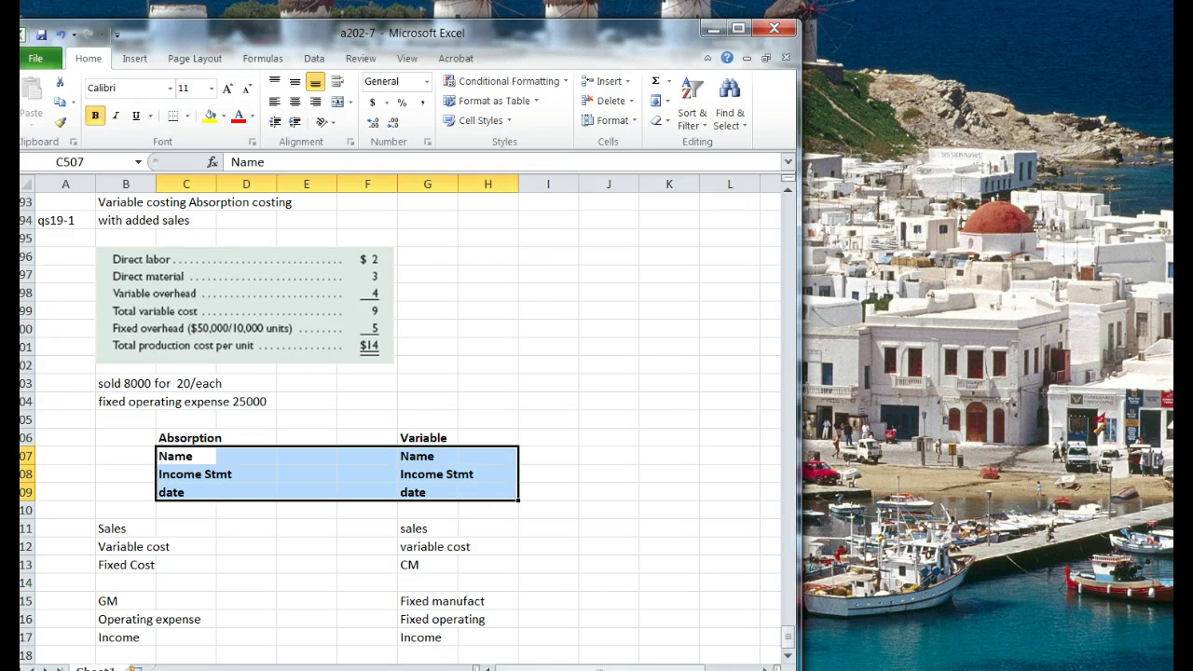
{"action": "left_click", "coordinate": [788, 658]}
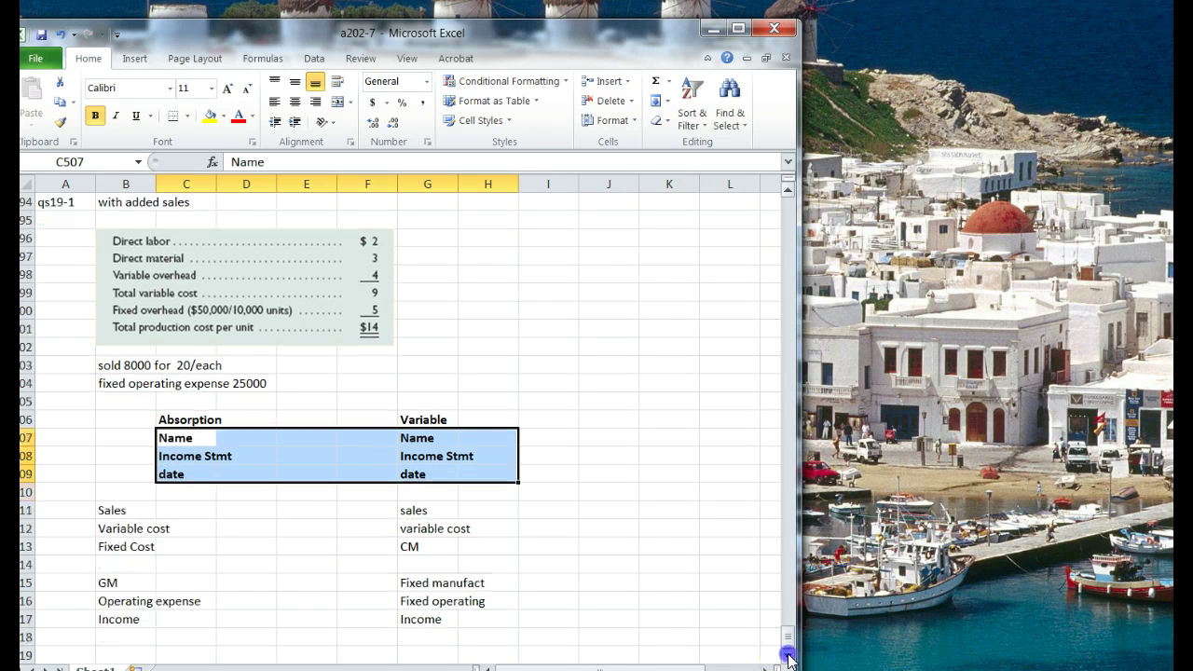
{"action": "left_click", "coordinate": [789, 658]}
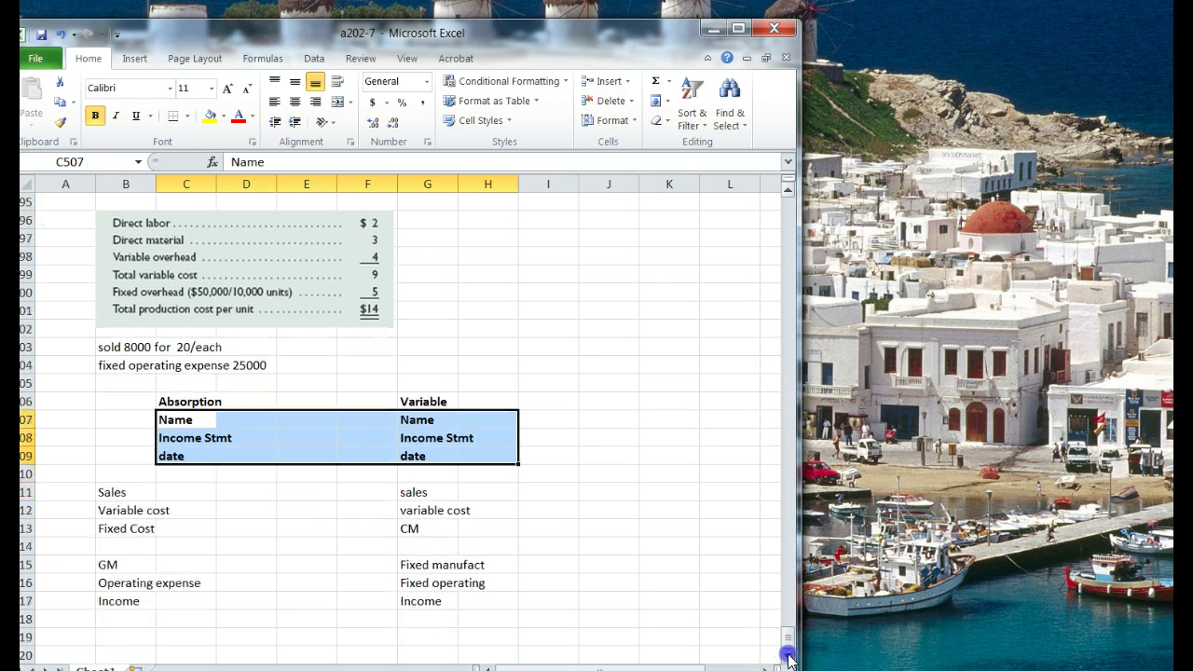
- Enter =8000*20, =8000*9 and =8000*5 as absorption Sales, Variable cost and Fixed Cost (160000, 72000, 40000)
{"action": "left_click", "coordinate": [261, 495]}
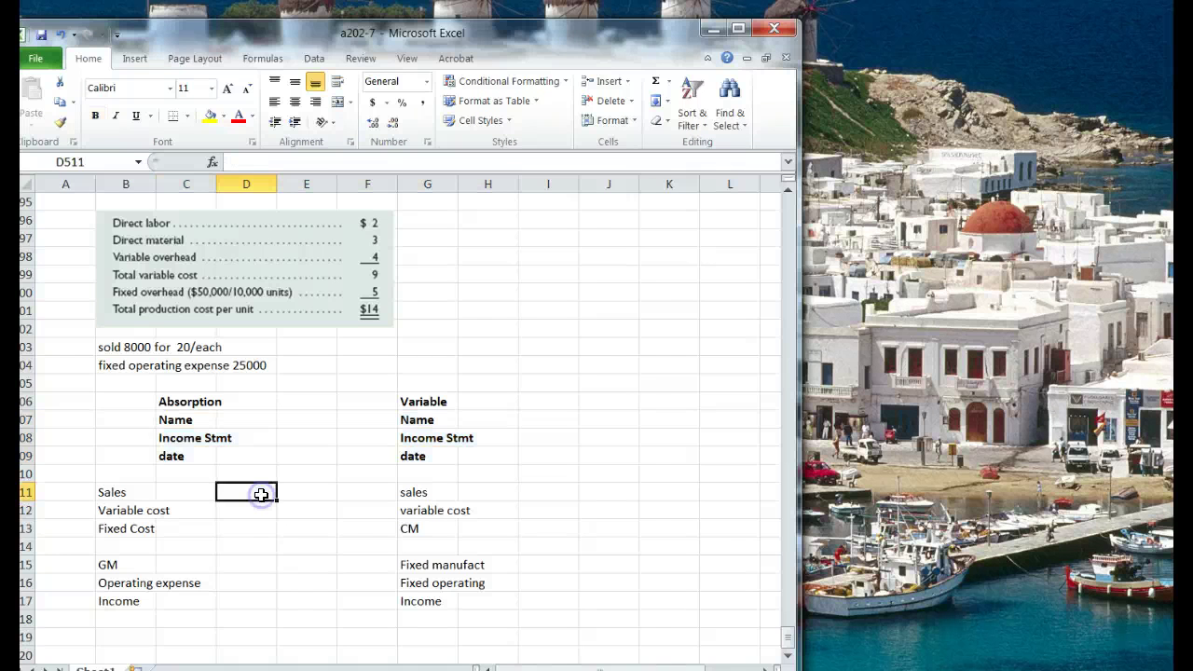
{"action": "type", "text": "="}
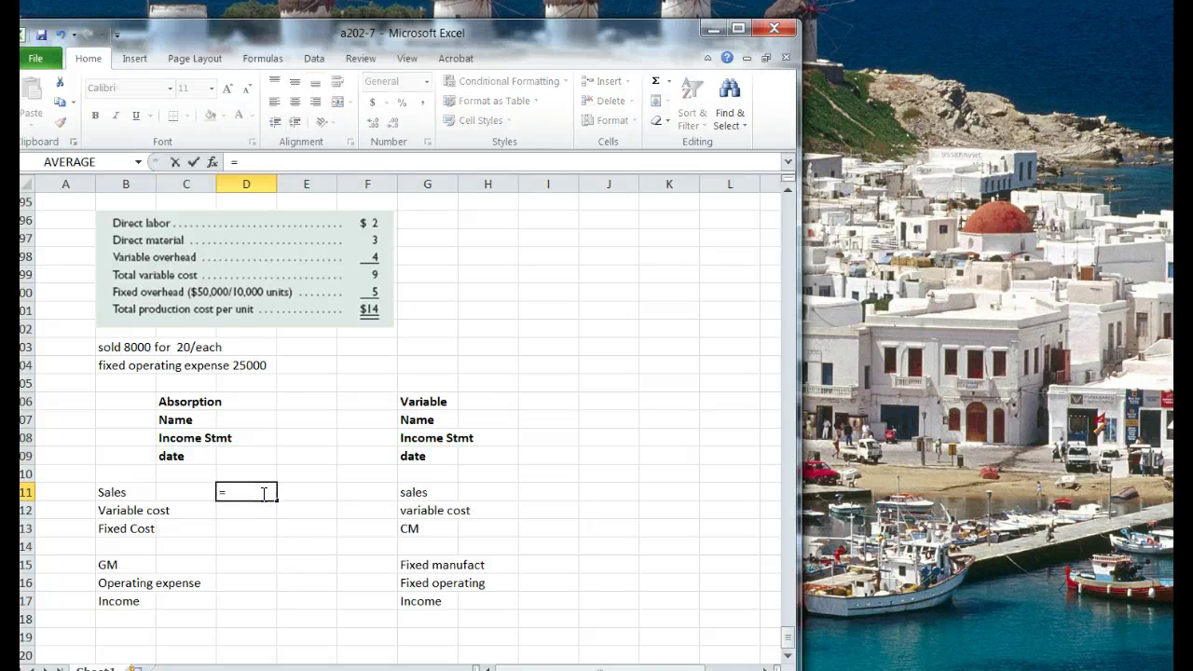
{"action": "type", "text": "8000*20"}
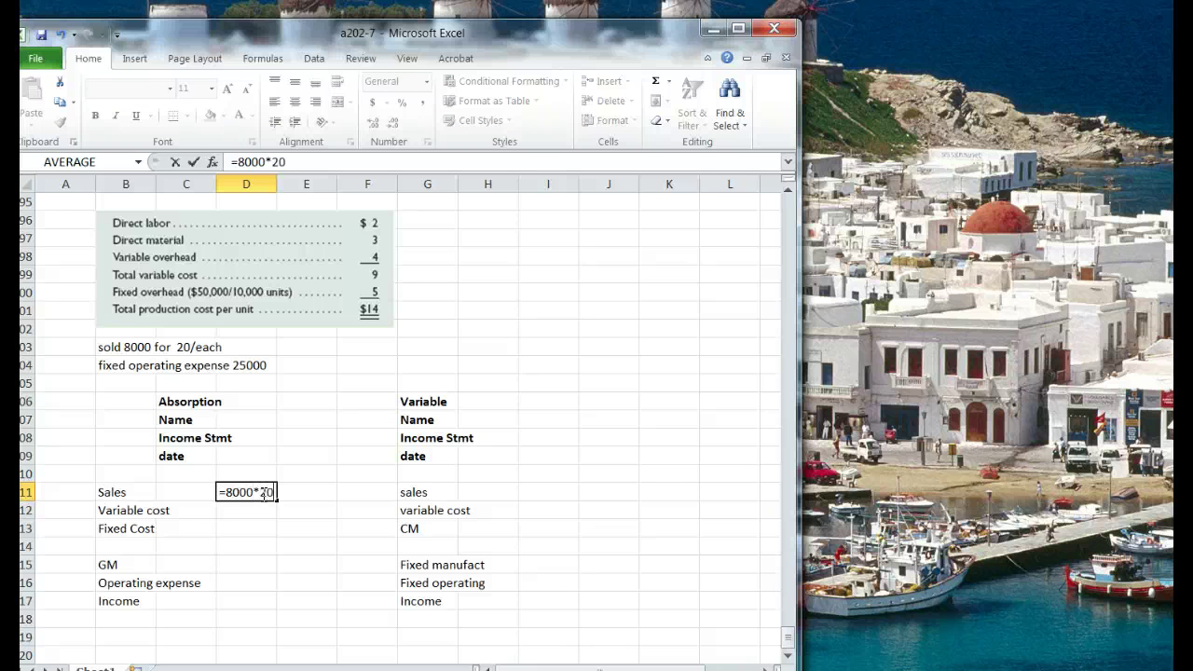
{"action": "key", "text": "Return"}
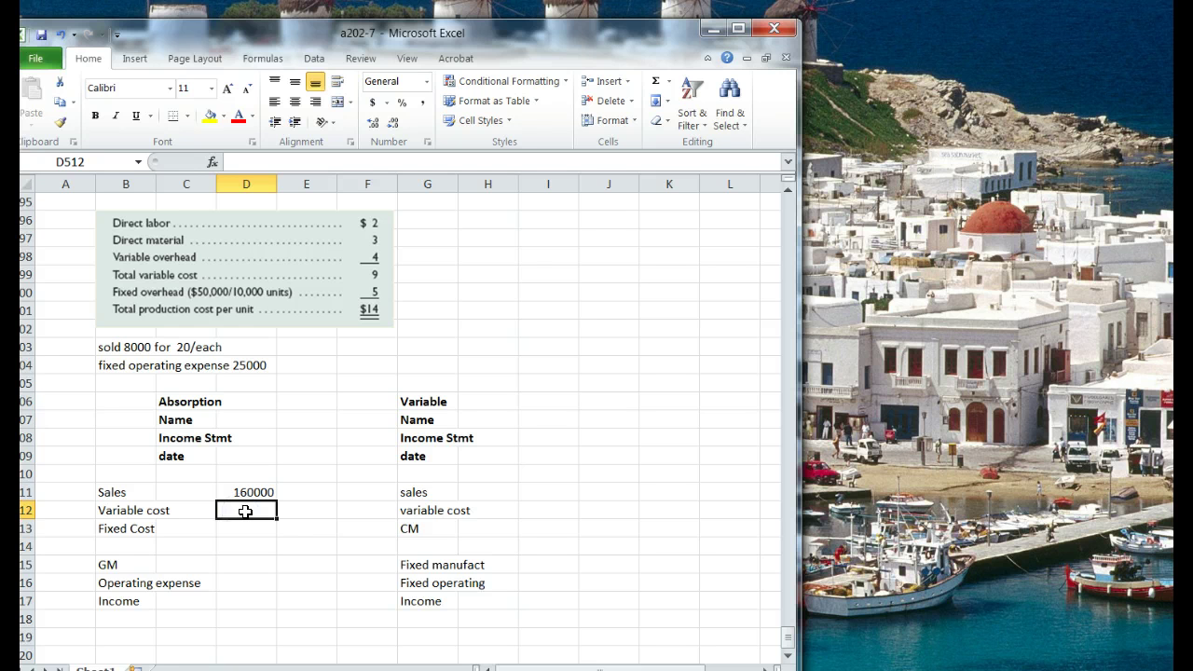
{"action": "type", "text": "=8000*9"}
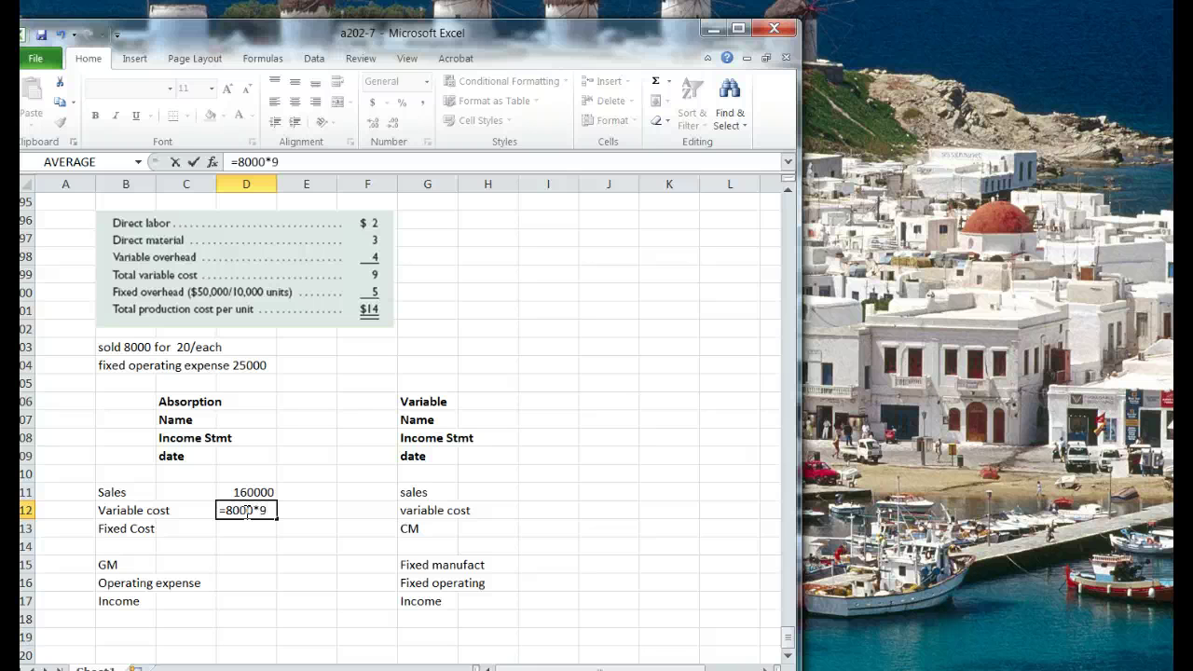
{"action": "key", "text": "Return"}
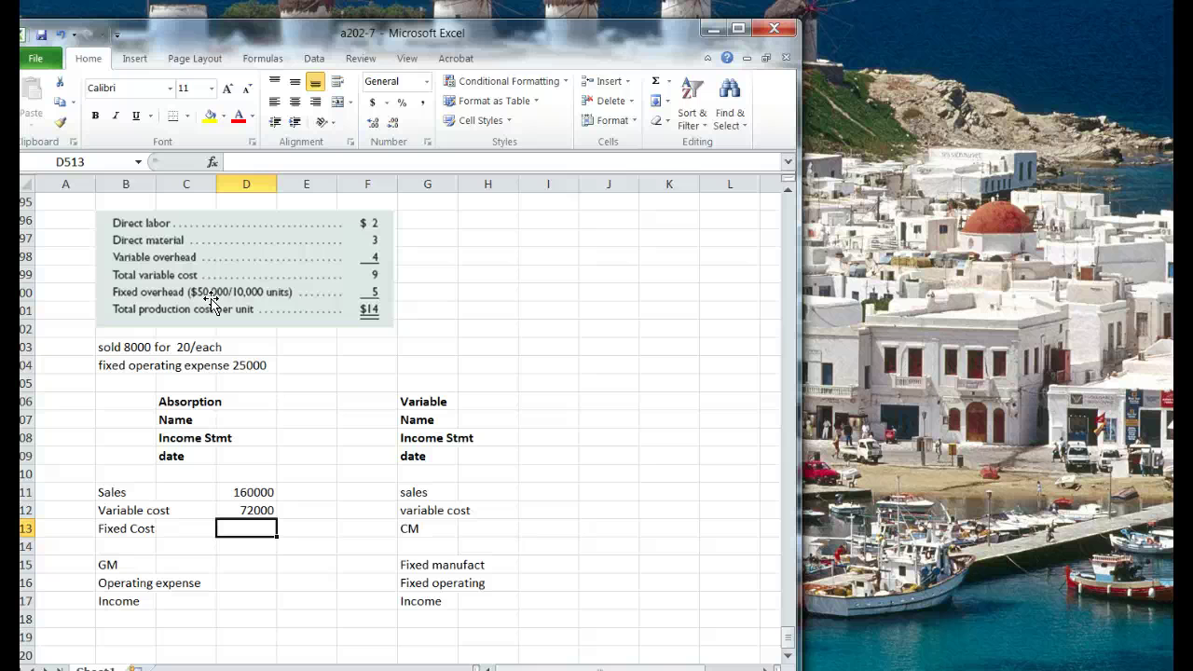
{"action": "left_click", "coordinate": [373, 298]}
{"action": "type", "text": "=8000*5"}
{"action": "key", "text": "Return"}
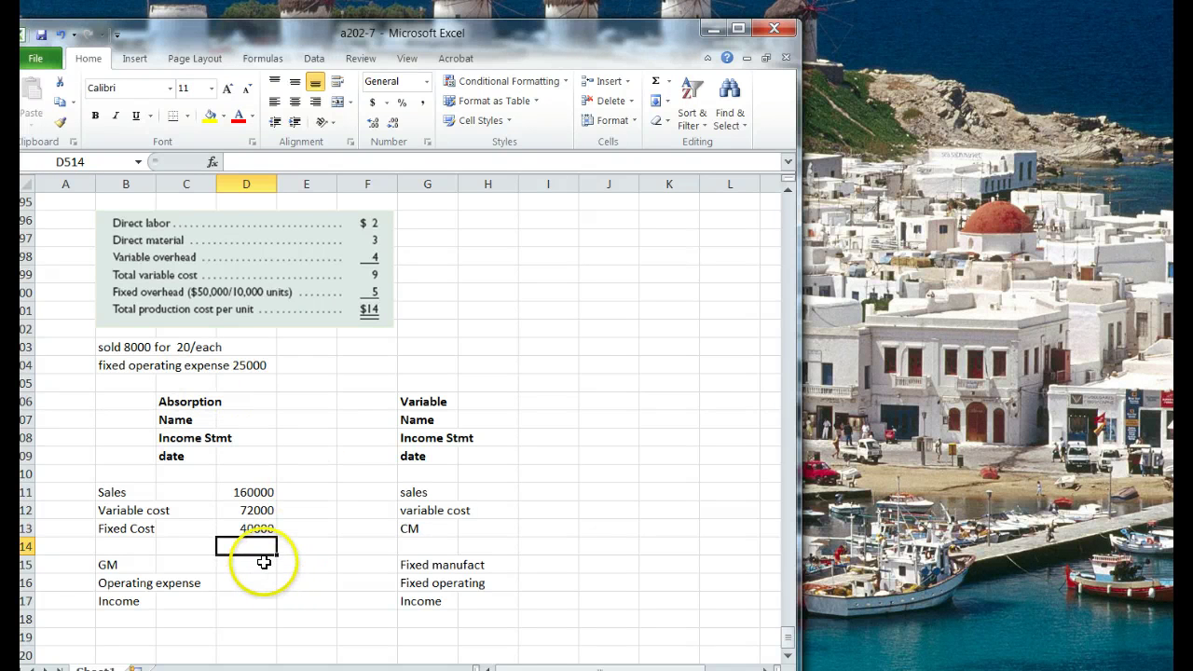
- Compute absorption gross margin in D515 as =D511-D512-D513, giving 48000
{"action": "left_click", "coordinate": [250, 565]}
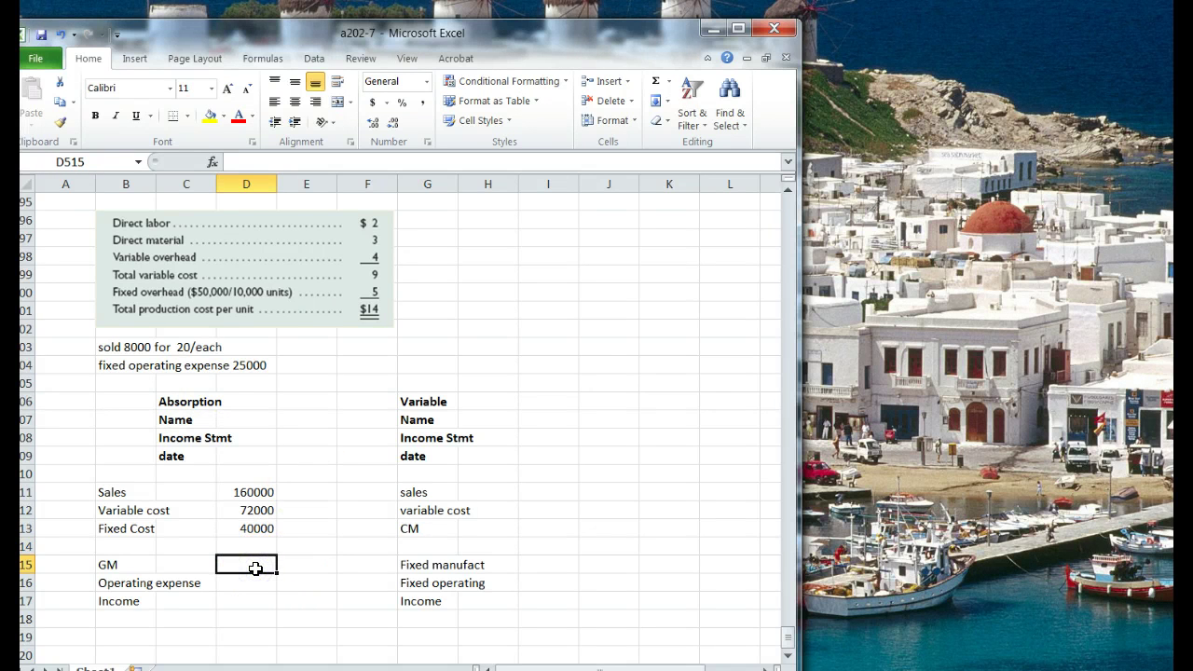
{"action": "type", "text": "="}
{"action": "key", "text": "Up"}
{"action": "key", "text": "Up"}
{"action": "key", "text": "Up"}
{"action": "key", "text": "Up"}
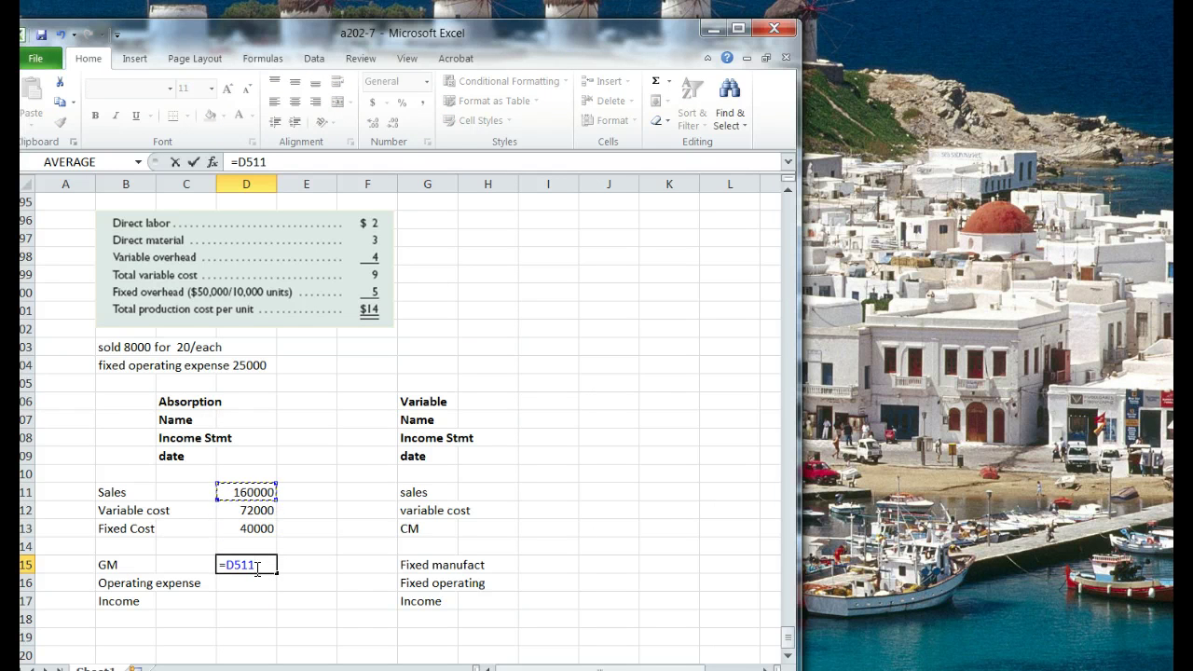
{"action": "type", "text": "-"}
{"action": "key", "text": "Up"}
{"action": "key", "text": "Up"}
{"action": "key", "text": "Up"}
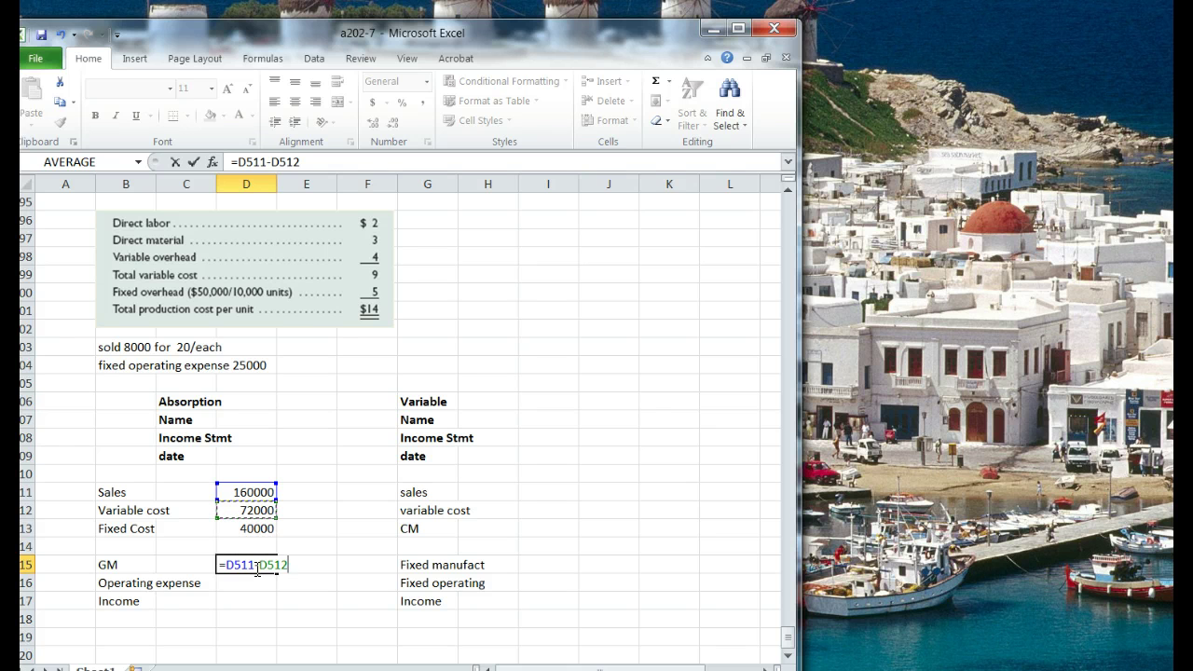
{"action": "type", "text": "-"}
{"action": "key", "text": "Up"}
{"action": "key", "text": "Up"}
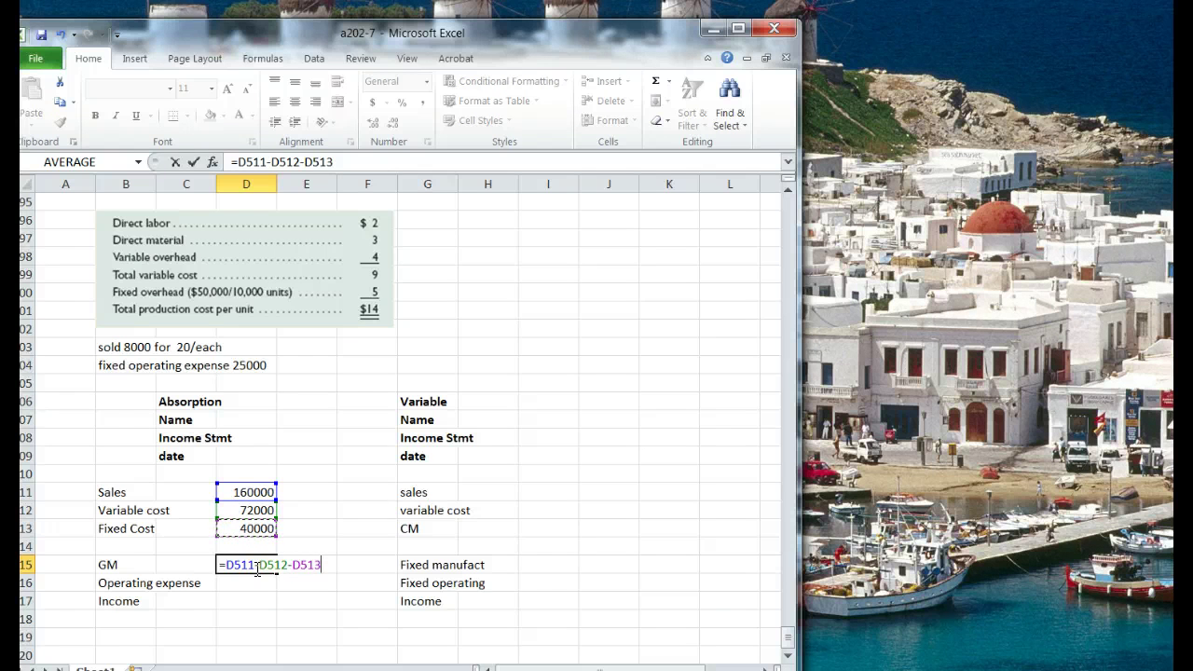
{"action": "key", "text": "Return"}
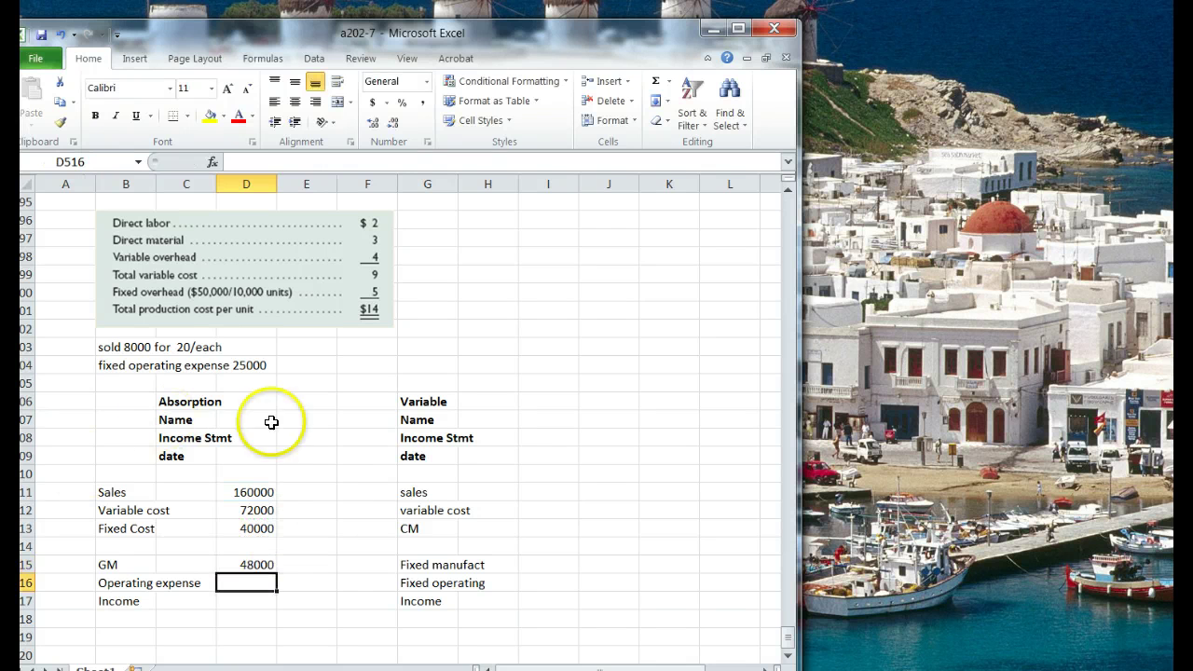
- Enter operating expense 25000 and set income in D517 to =D515-D516, giving 23000
{"action": "left_click", "coordinate": [241, 585]}
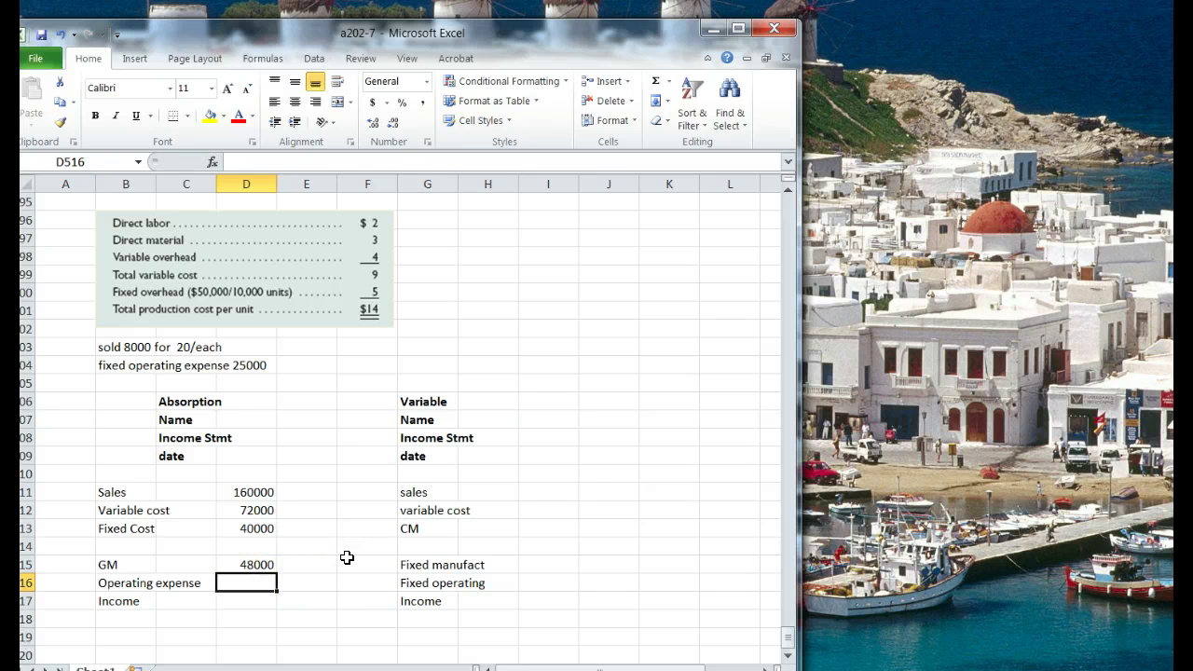
{"action": "type", "text": "25000"}
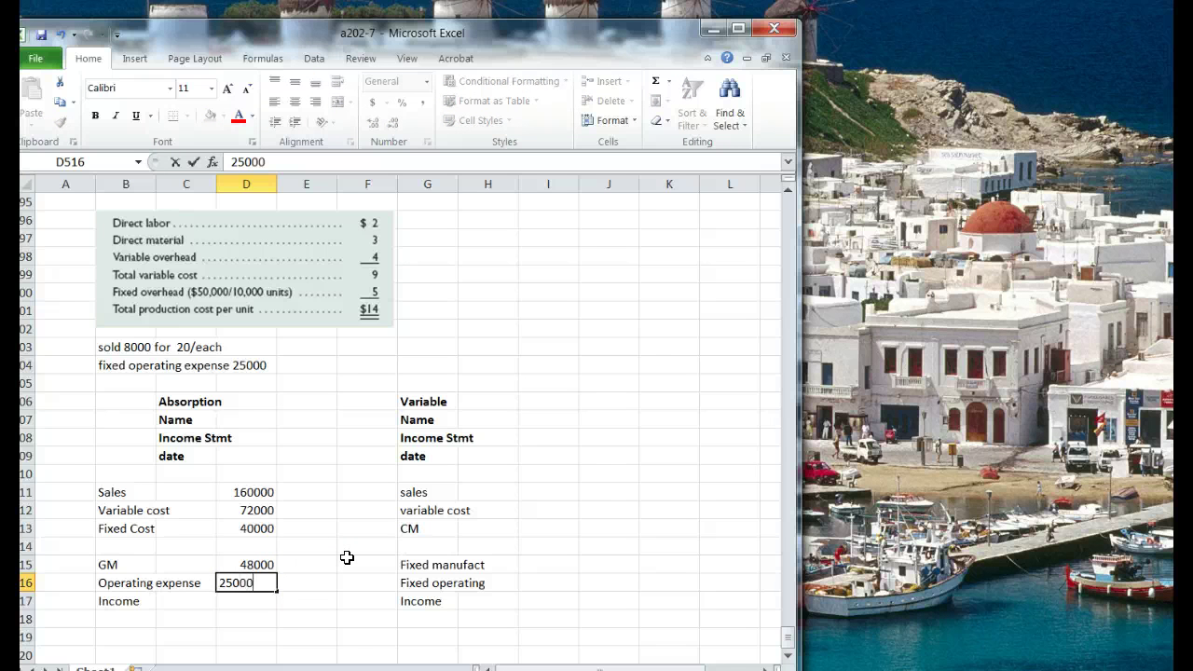
{"action": "key", "text": "Return"}
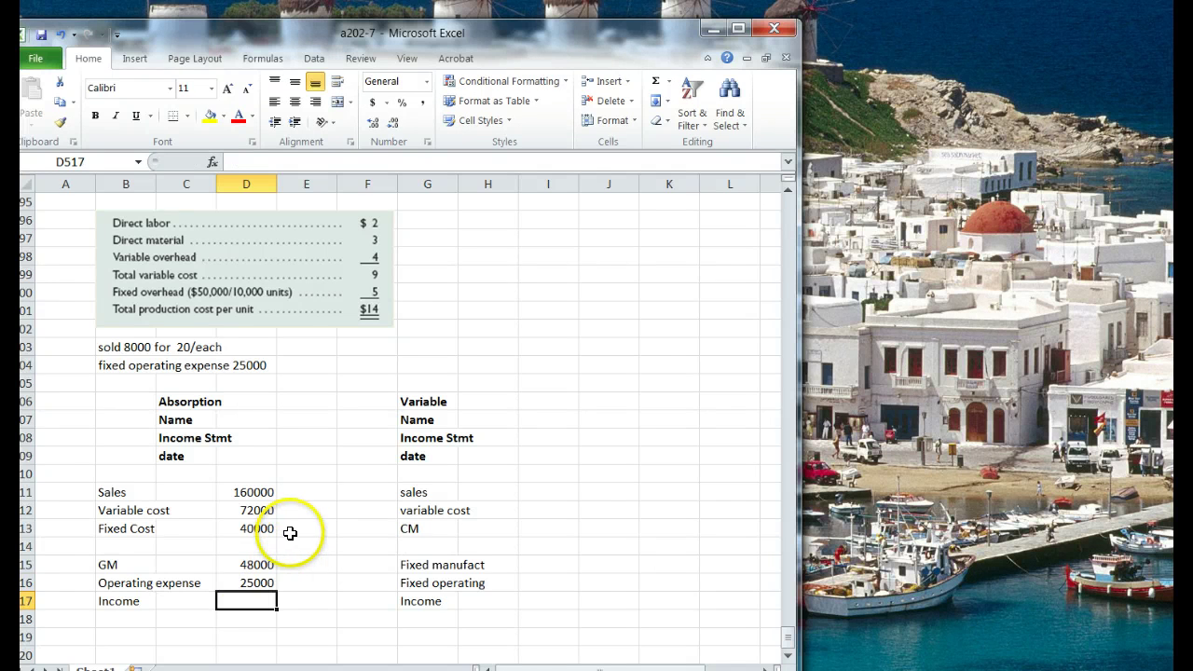
{"action": "type", "text": "="}
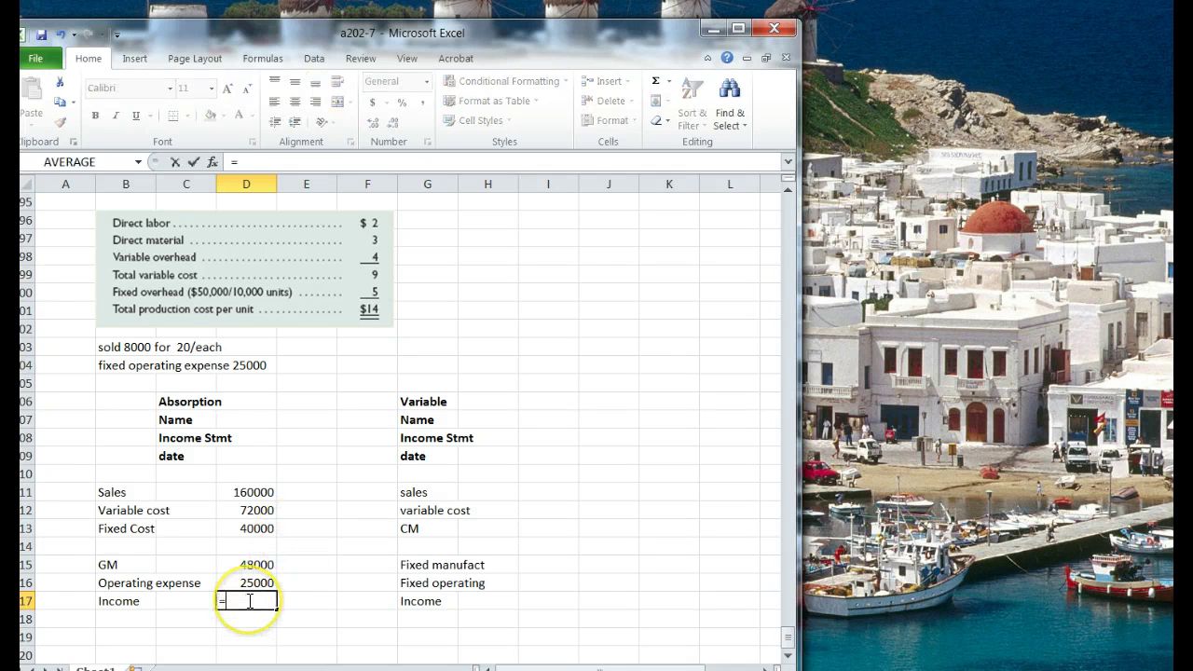
{"action": "key", "text": "Up"}
{"action": "key", "text": "Up"}
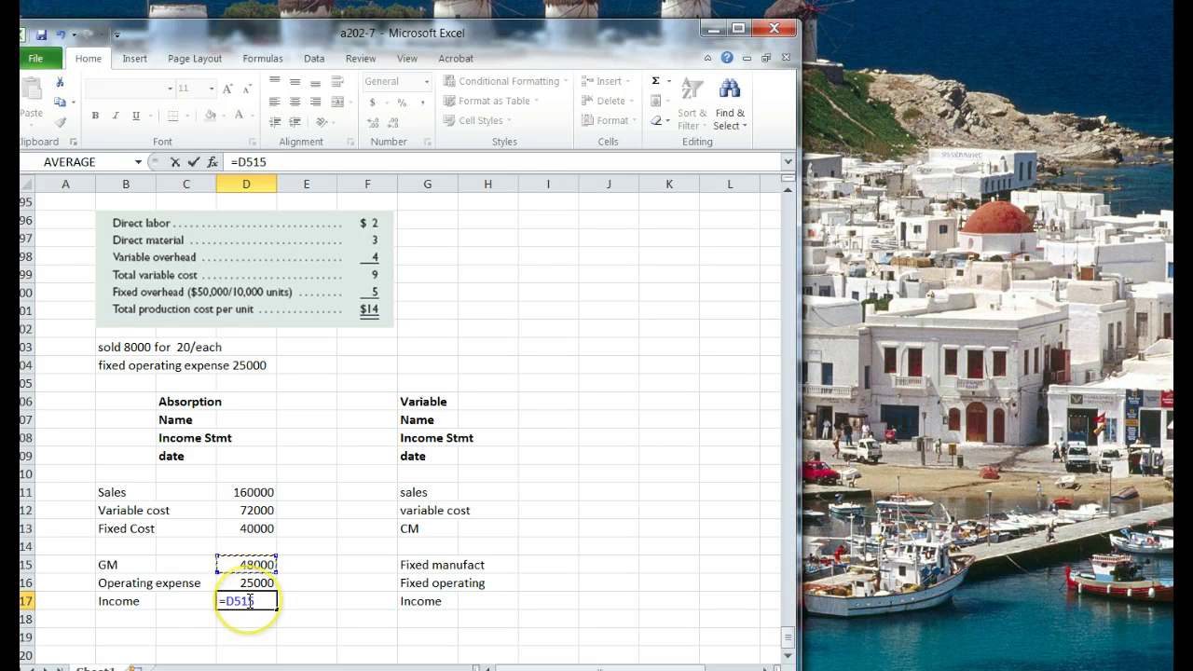
{"action": "type", "text": "-"}
{"action": "key", "text": "Up"}
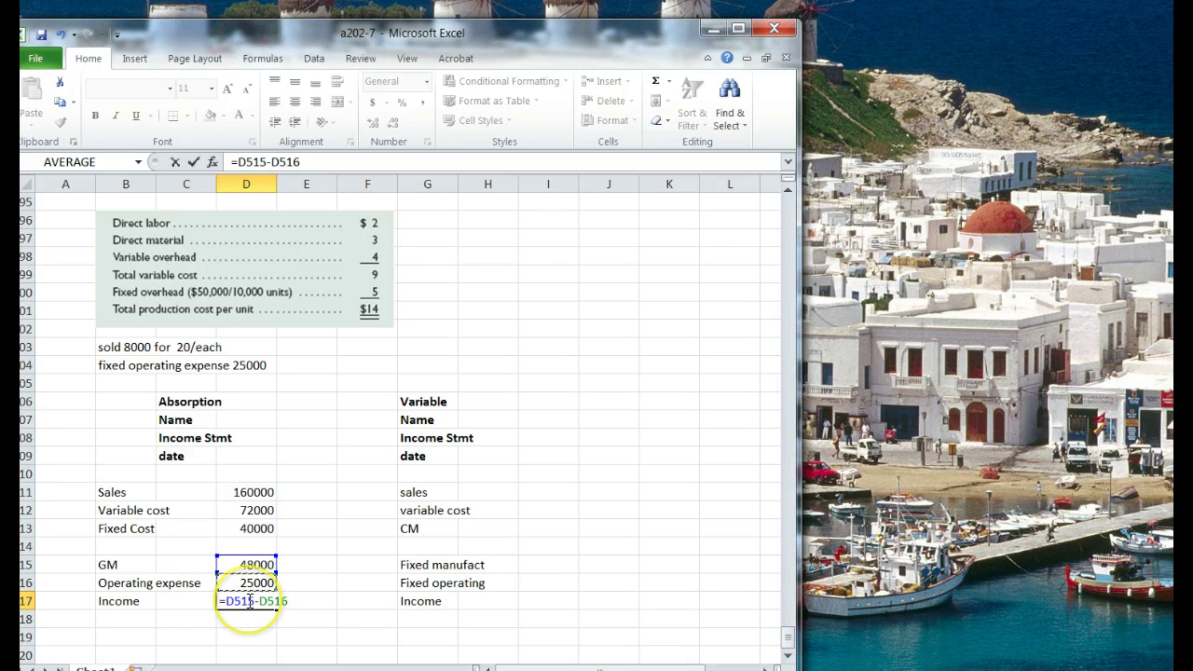
{"action": "key", "text": "Return"}
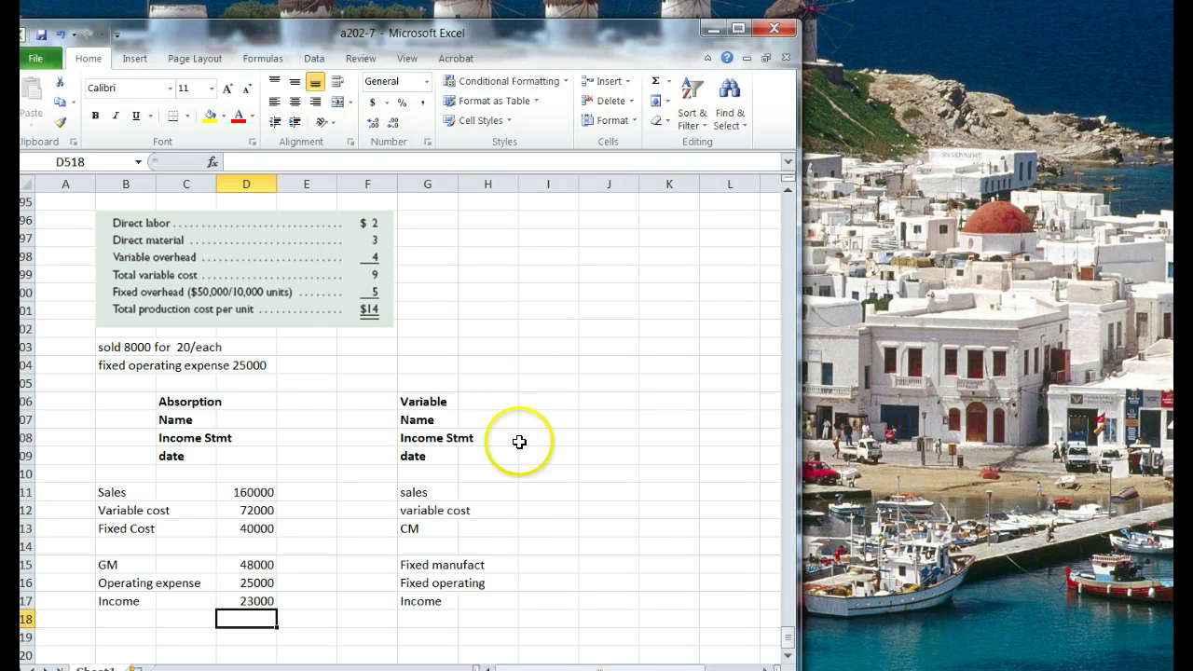
- Enter variable statement sales 160000 in I511 and variable cost =8000*9 (72000) below it
{"action": "left_click", "coordinate": [548, 490]}
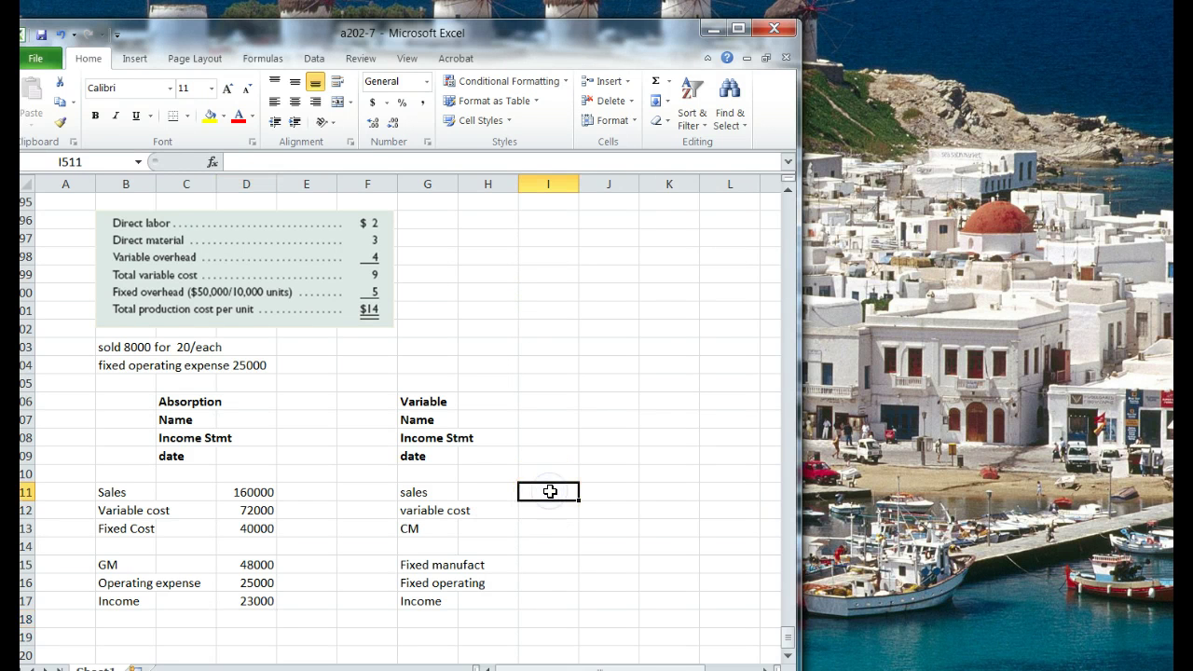
{"action": "type", "text": "16"}
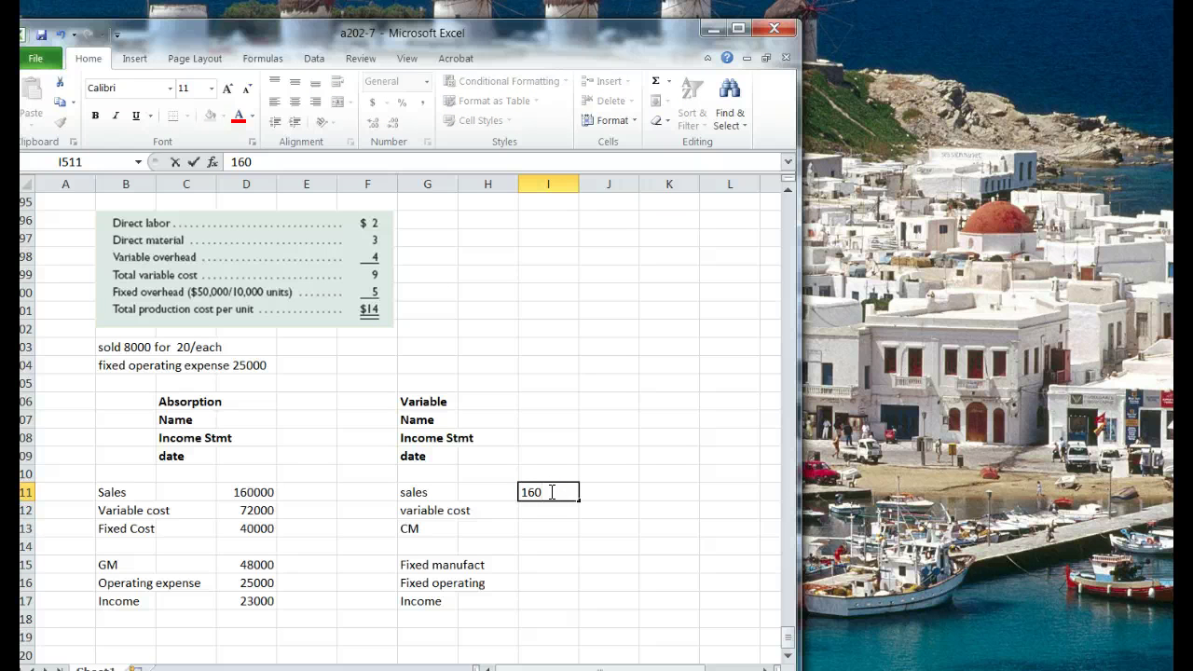
{"action": "type", "text": "0000"}
{"action": "key", "text": "Return"}
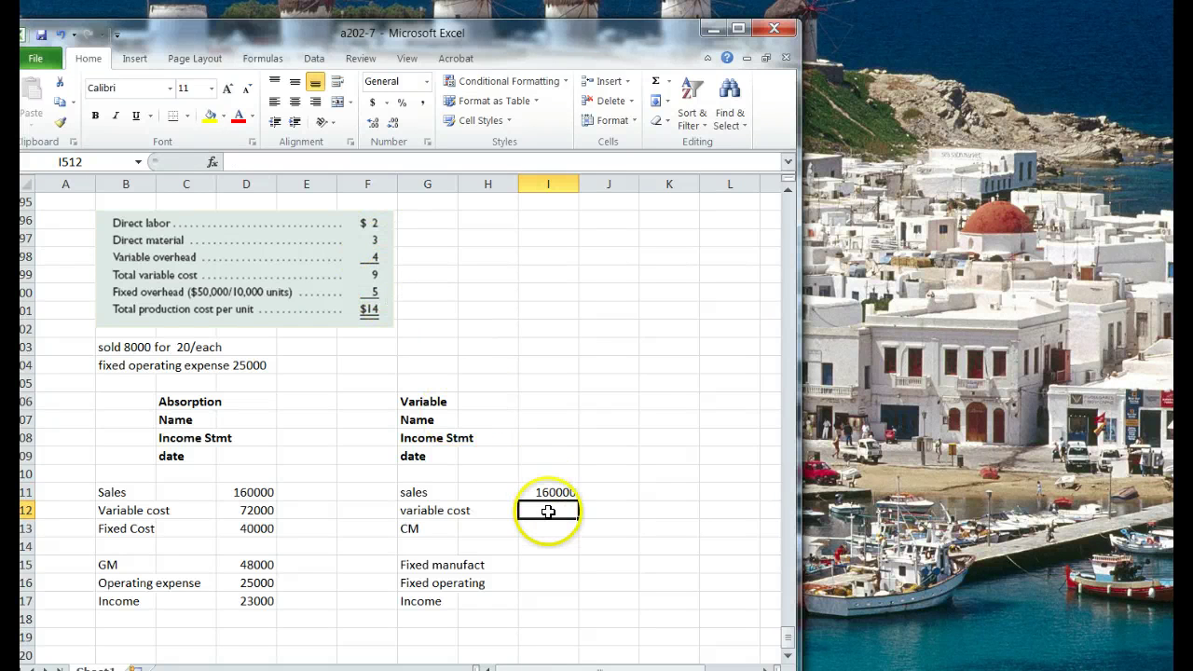
{"action": "type", "text": "="}
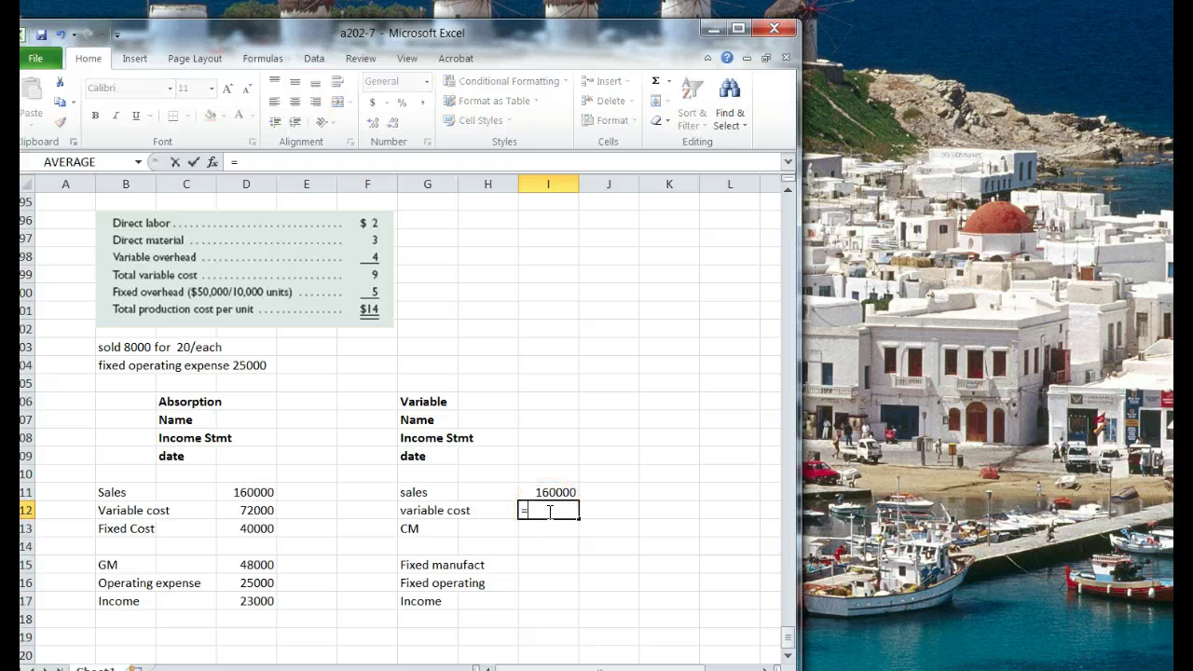
{"action": "type", "text": "8000*9"}
{"action": "key", "text": "Return"}
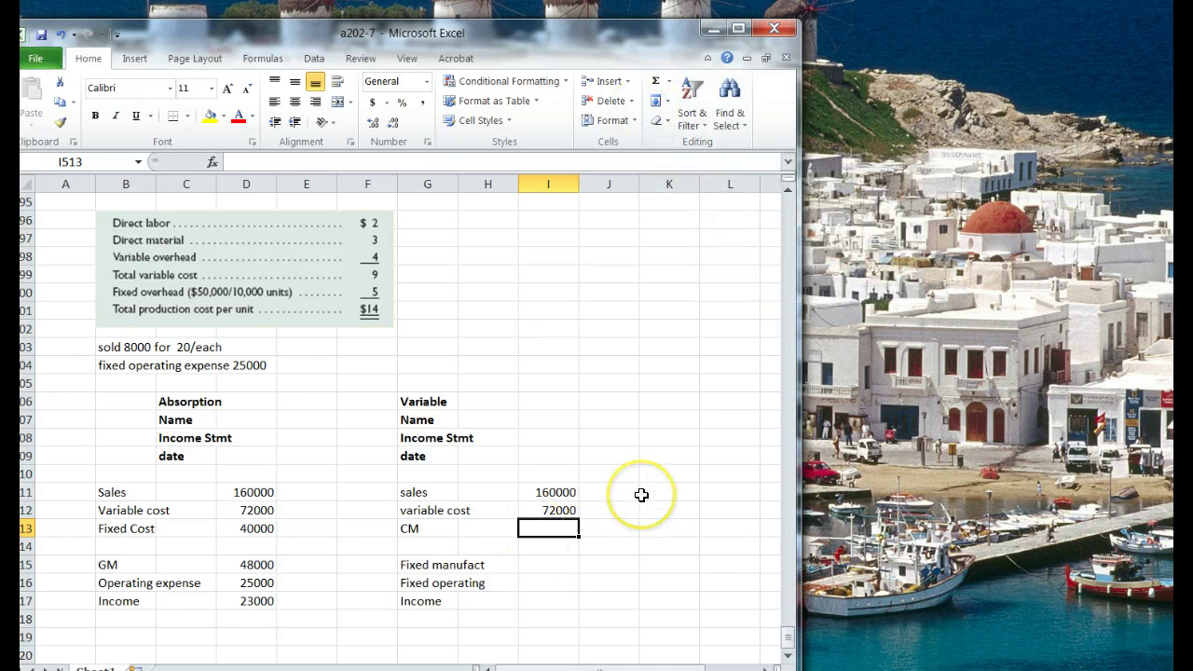
- Compute contribution margin in I513 as =I511-I512, giving 88000
{"action": "type", "text": "="}
{"action": "key", "text": "Up"}
{"action": "key", "text": "Up"}
{"action": "type", "text": "-"}
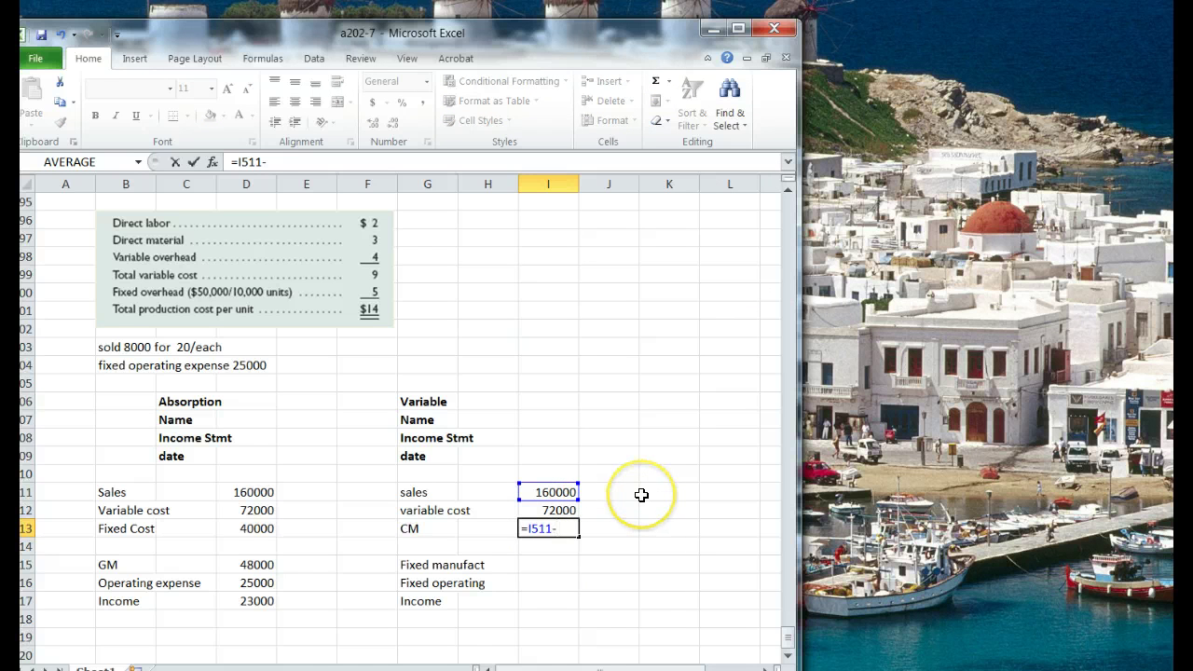
{"action": "key", "text": "Up"}
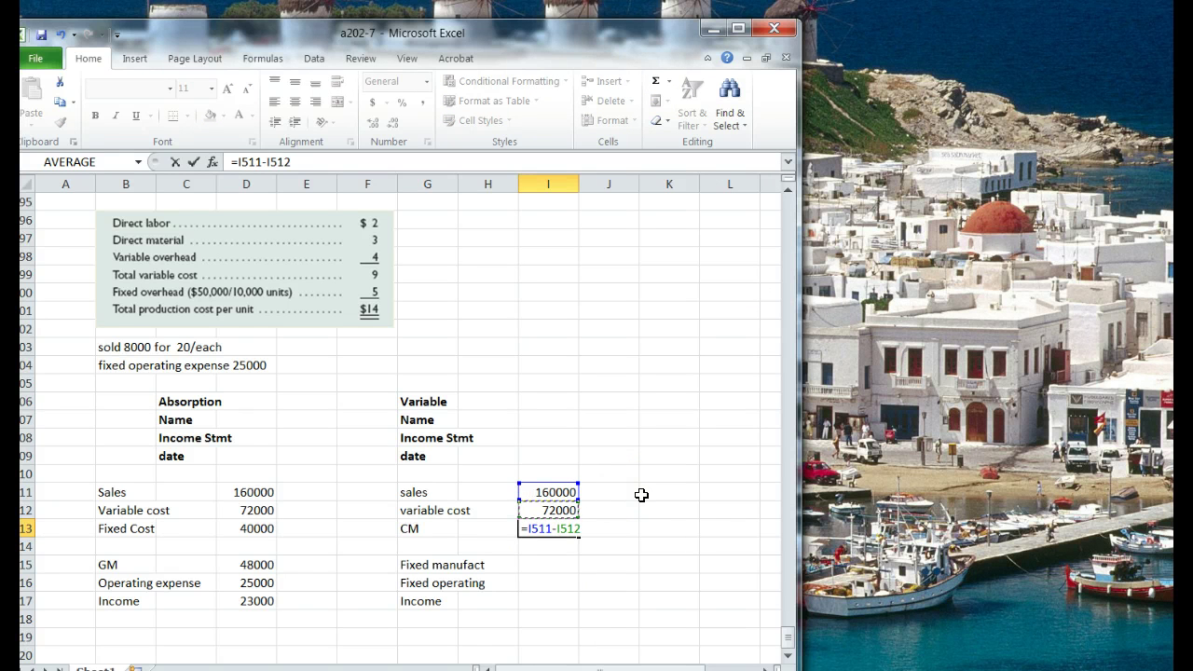
{"action": "key", "text": "Return"}
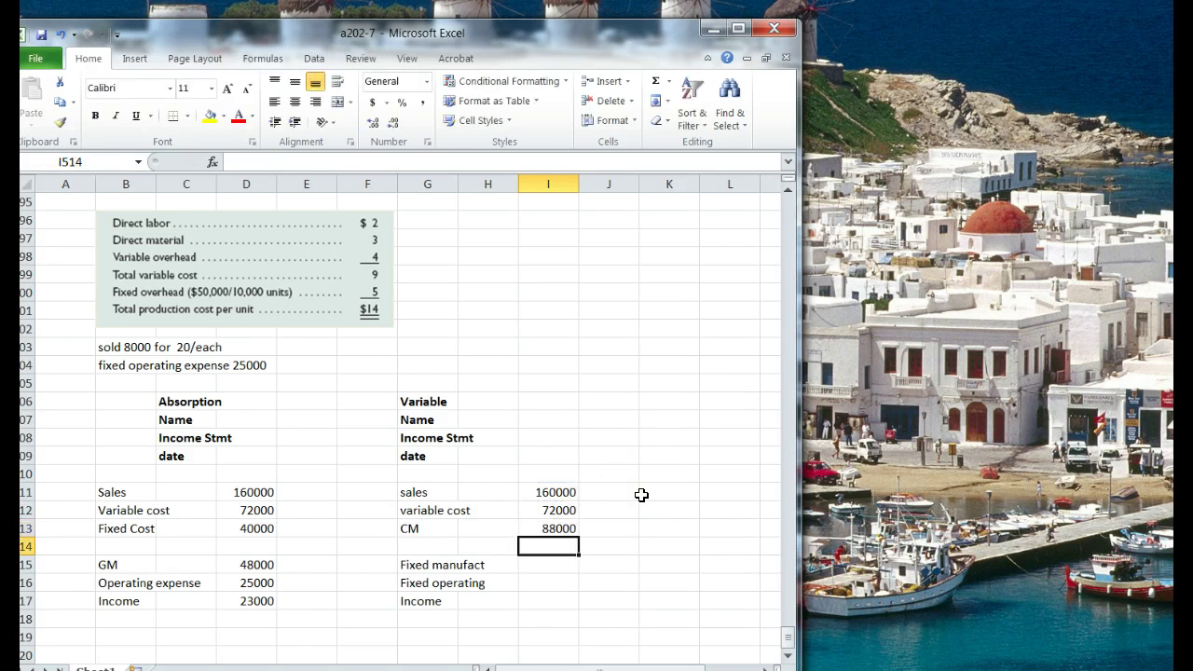
- Enter fixed manufacturing 50000 in I515 and fixed operating 25000 in I516
{"action": "left_click", "coordinate": [553, 566]}
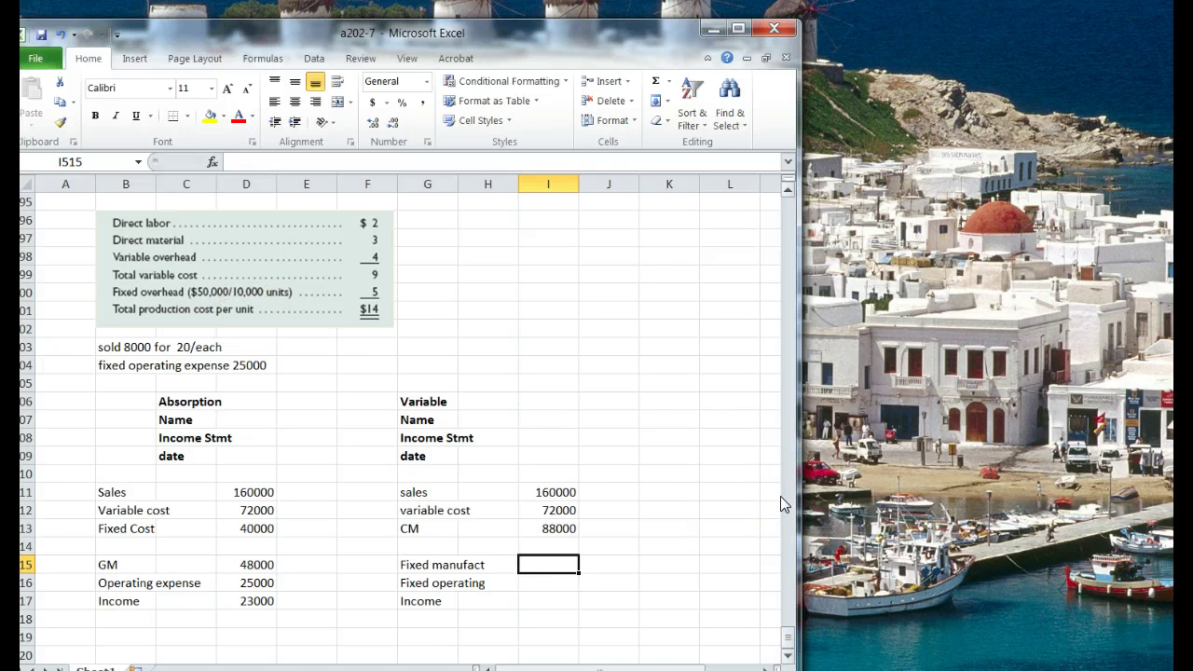
{"action": "type", "text": "50000"}
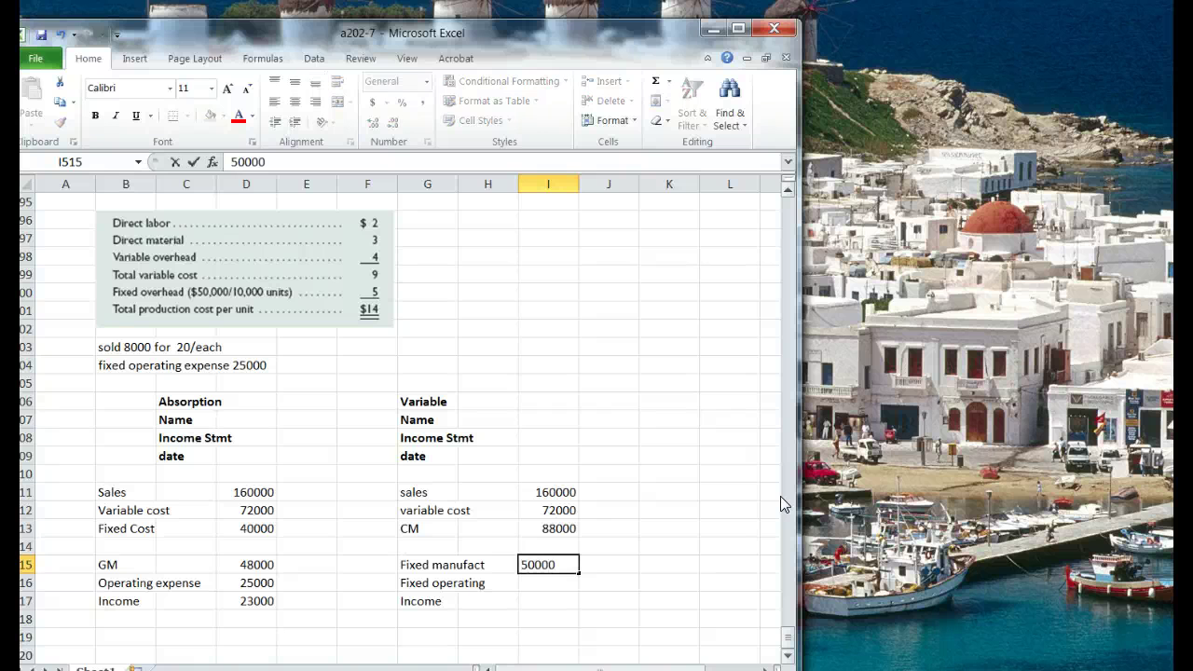
{"action": "key", "text": "Return"}
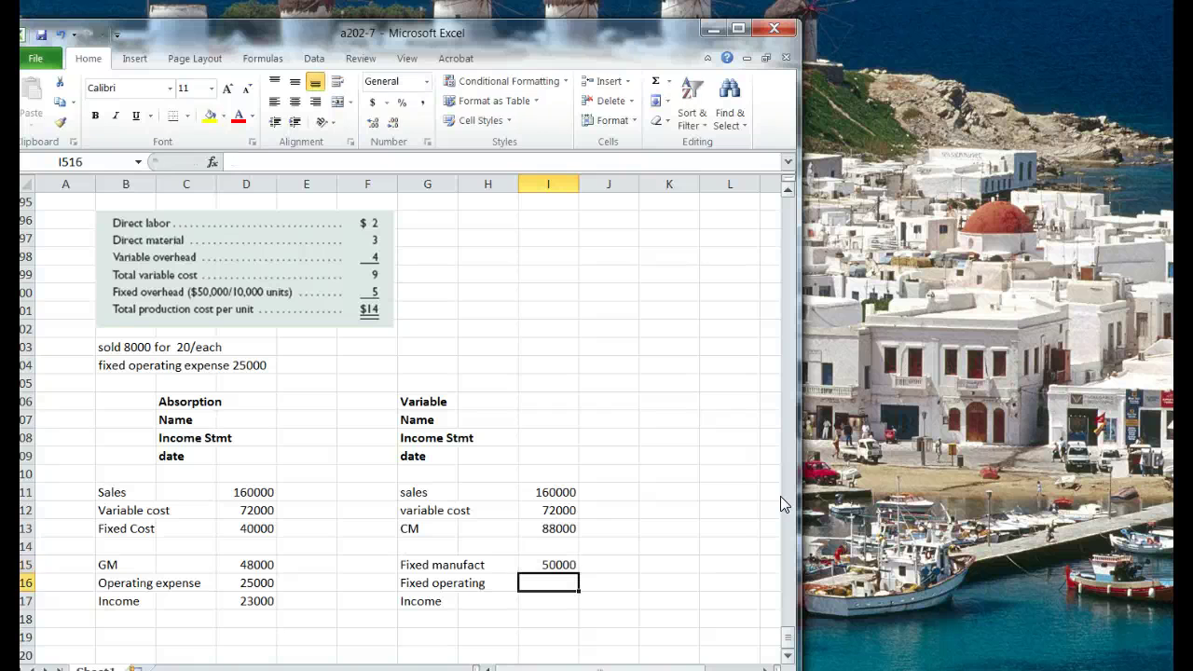
{"action": "type", "text": "2"}
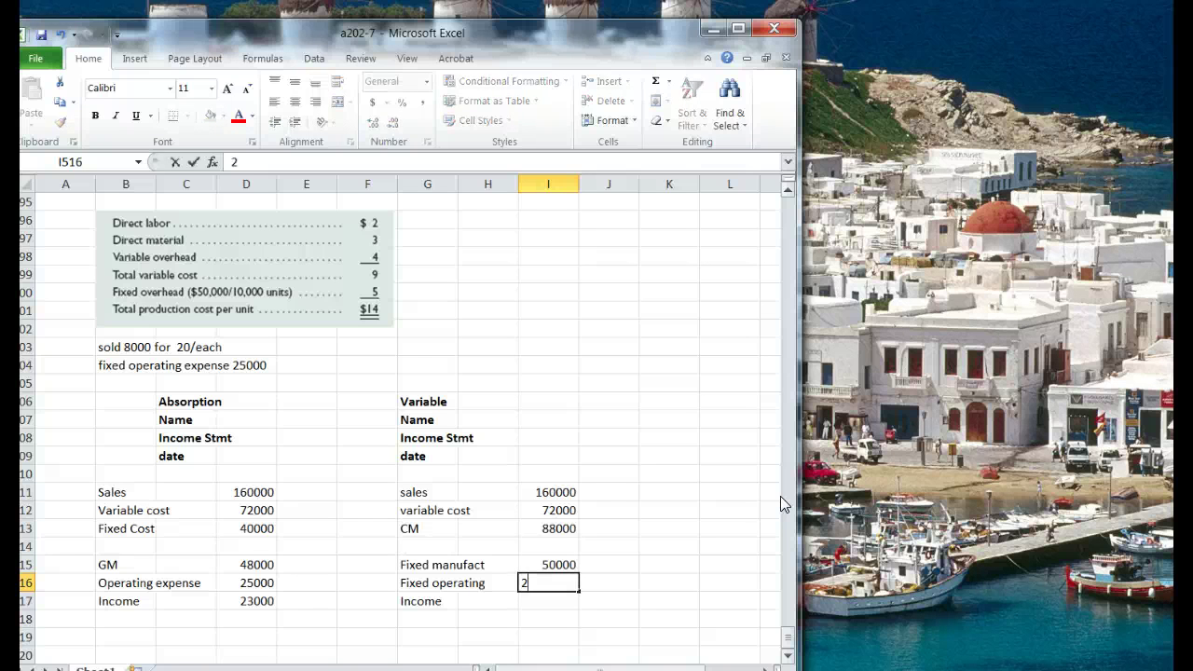
{"action": "type", "text": "50000"}
{"action": "key", "text": "BackSpace"}
{"action": "key", "text": "Return"}
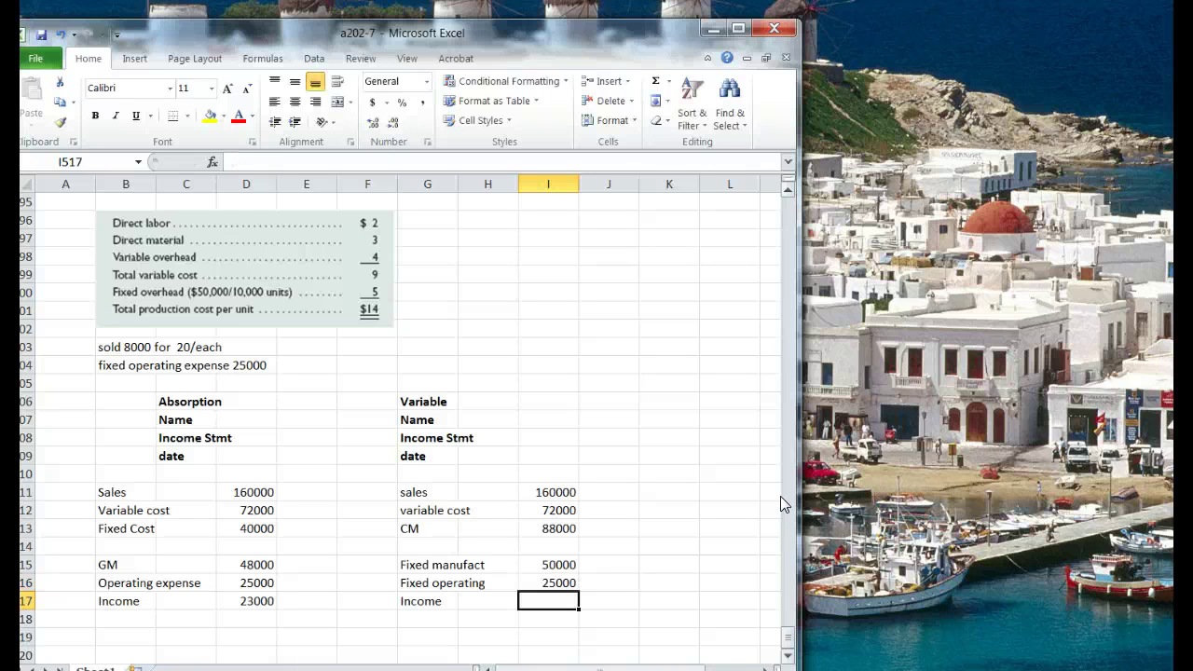
- Set variable costing income in I517 to =I513-I515-I516, giving 13000
{"action": "type", "text": "="}
{"action": "key", "text": "Up"}
{"action": "key", "text": "Up"}
{"action": "key", "text": "Up"}
{"action": "key", "text": "Up"}
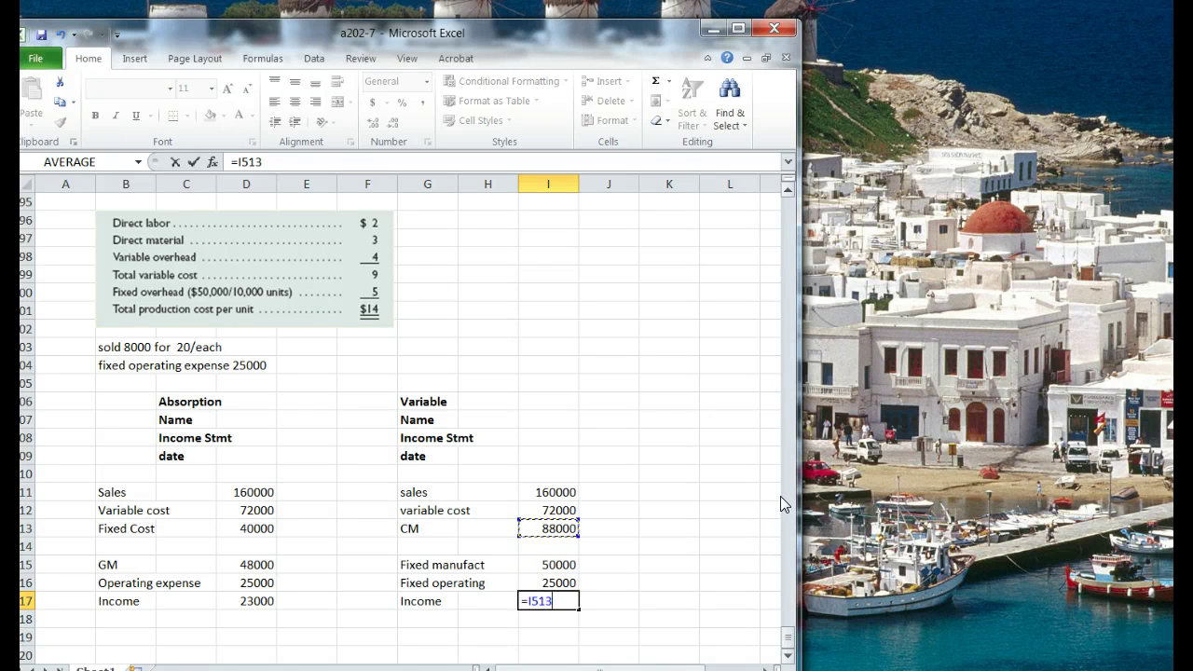
{"action": "type", "text": "-"}
{"action": "key", "text": "Up"}
{"action": "key", "text": "Up"}
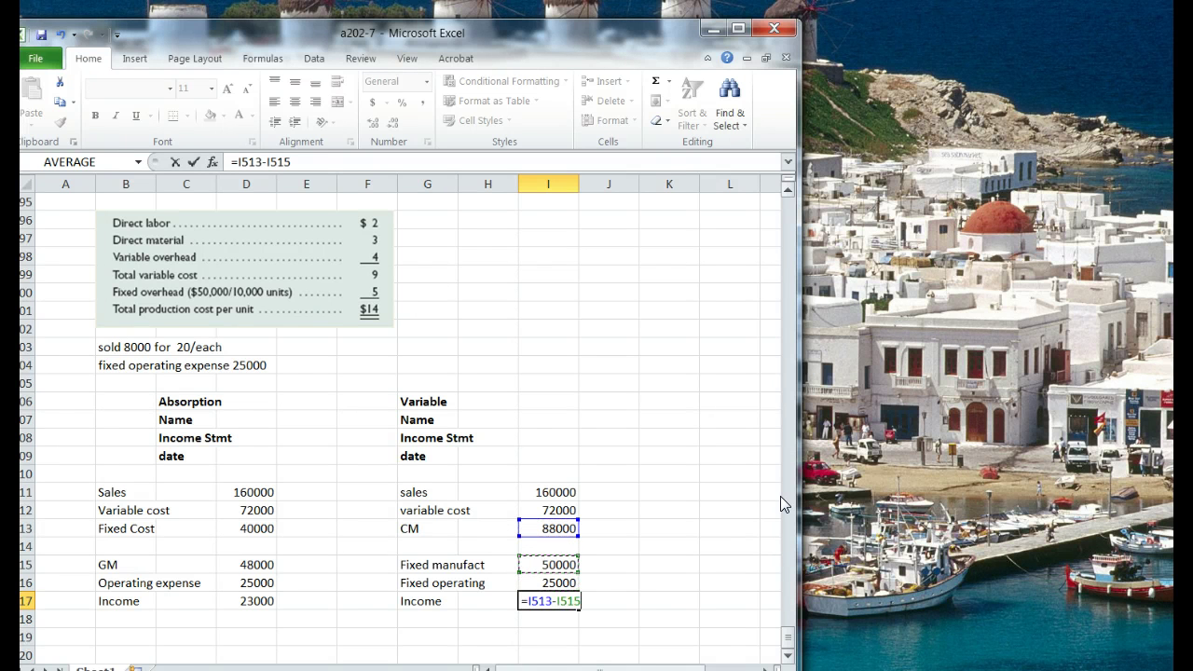
{"action": "type", "text": "-"}
{"action": "key", "text": "Up"}
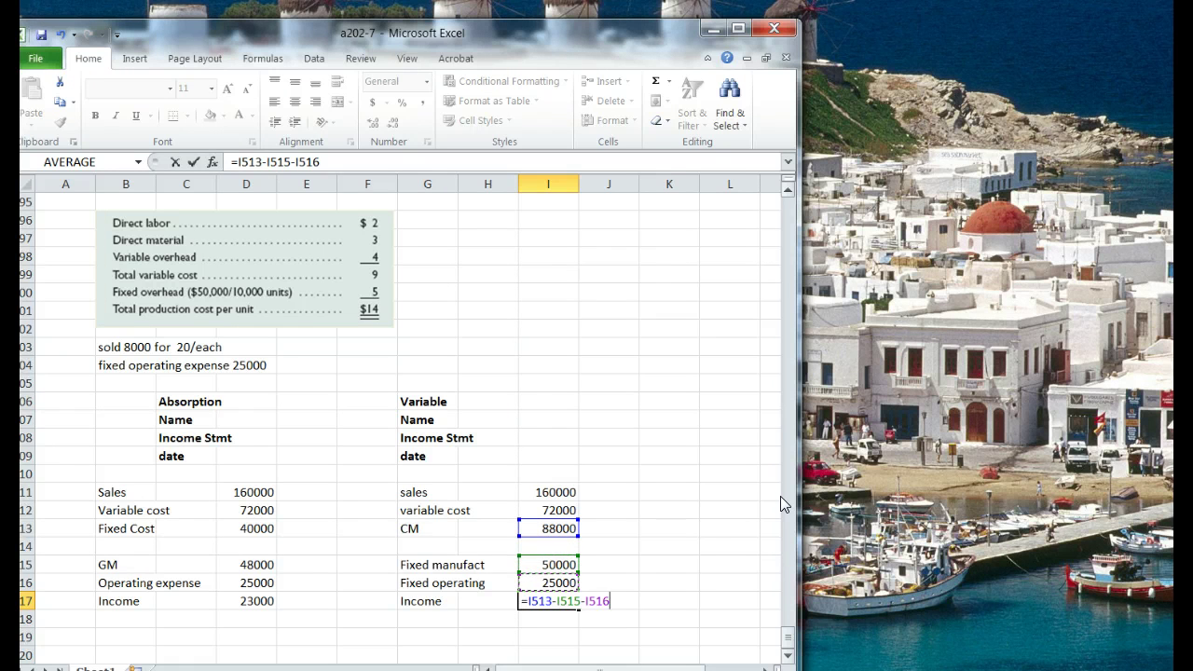
{"action": "key", "text": "Return"}
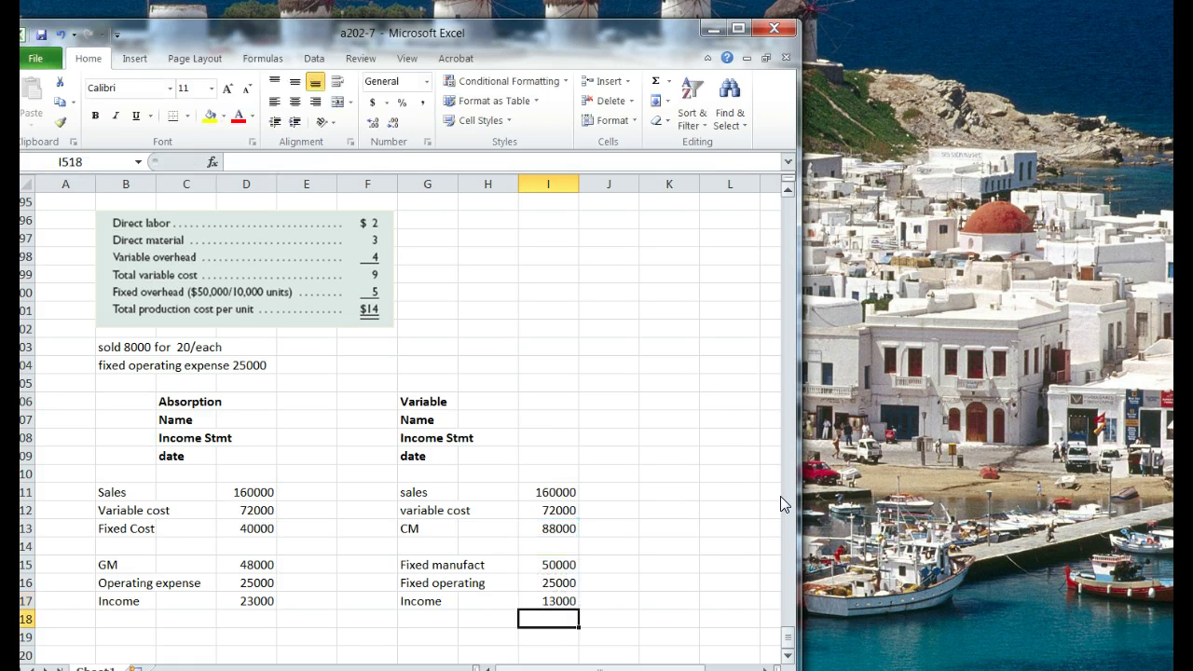
{"action": "left_click", "coordinate": [779, 498]}
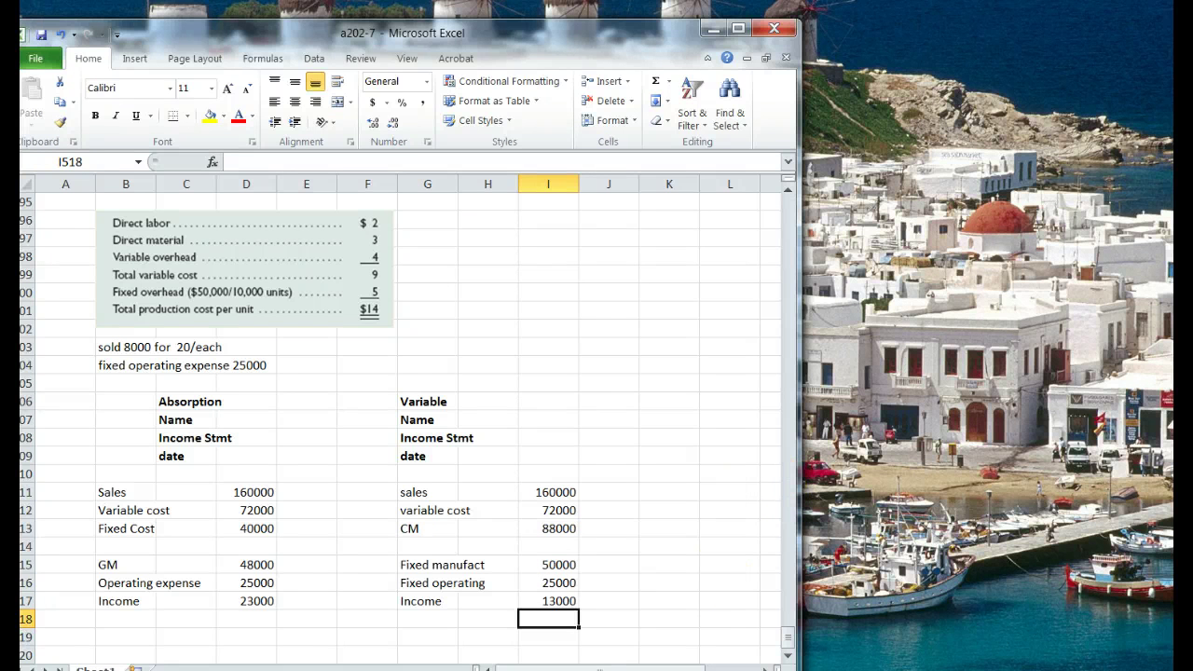